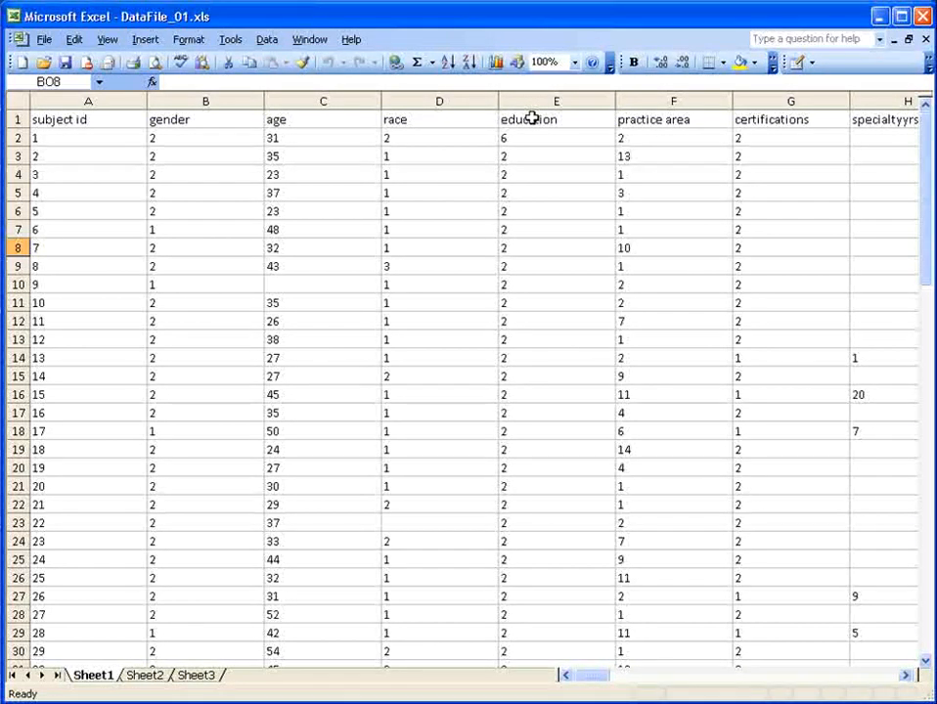
# - Examine the extent of the data on Sheet1, from the variable names in the first row to the last filled cell
pyautogui.hotkey('ctrl', 'Home')
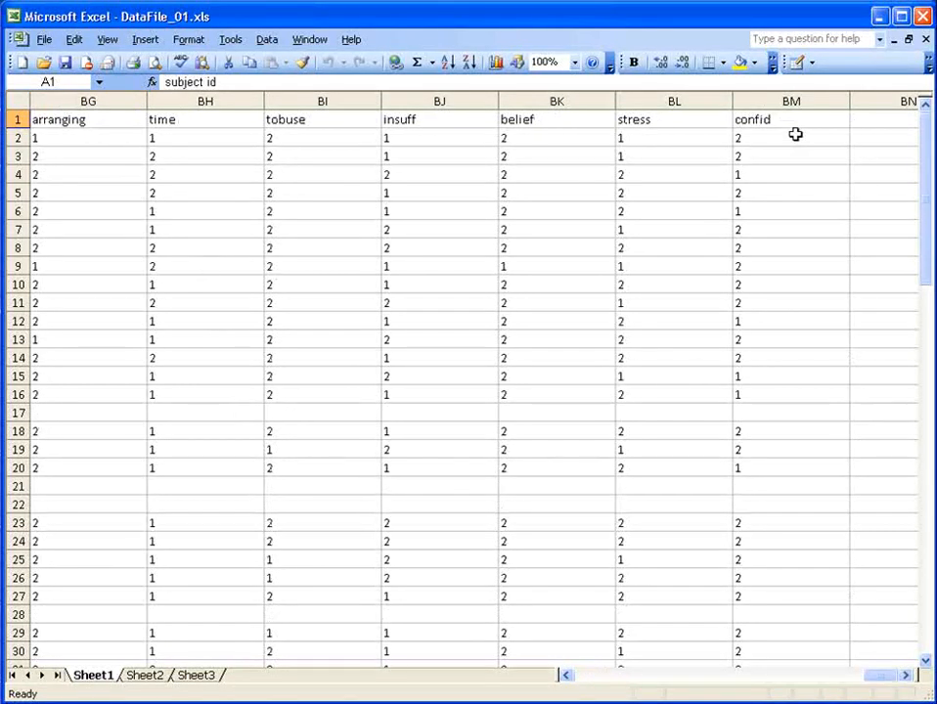
pyautogui.scroll(-20, 794, 134)
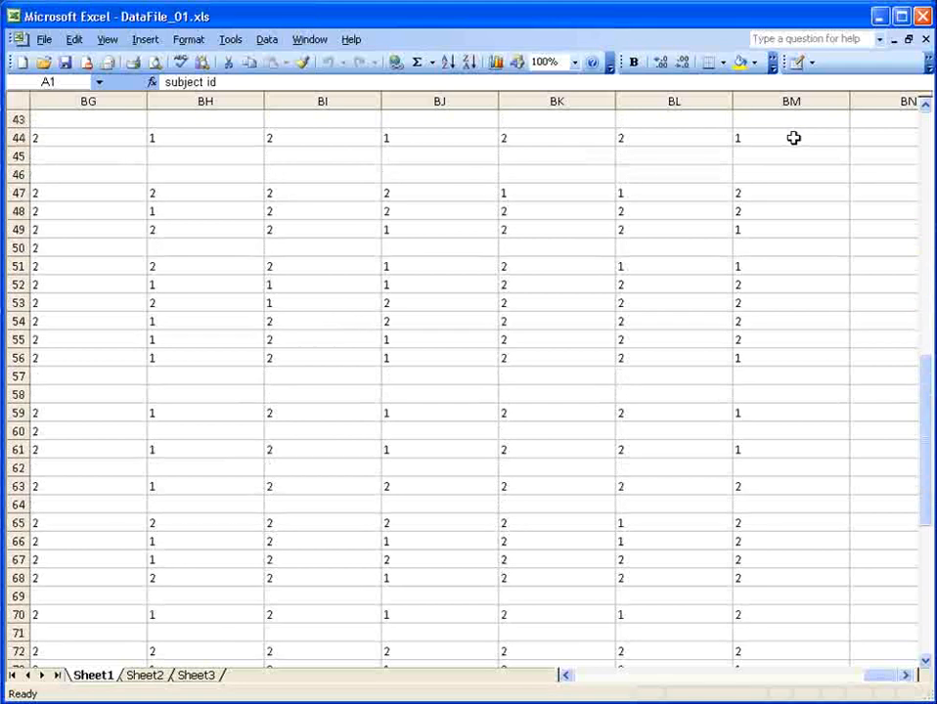
pyautogui.scroll(-1, 794, 139)
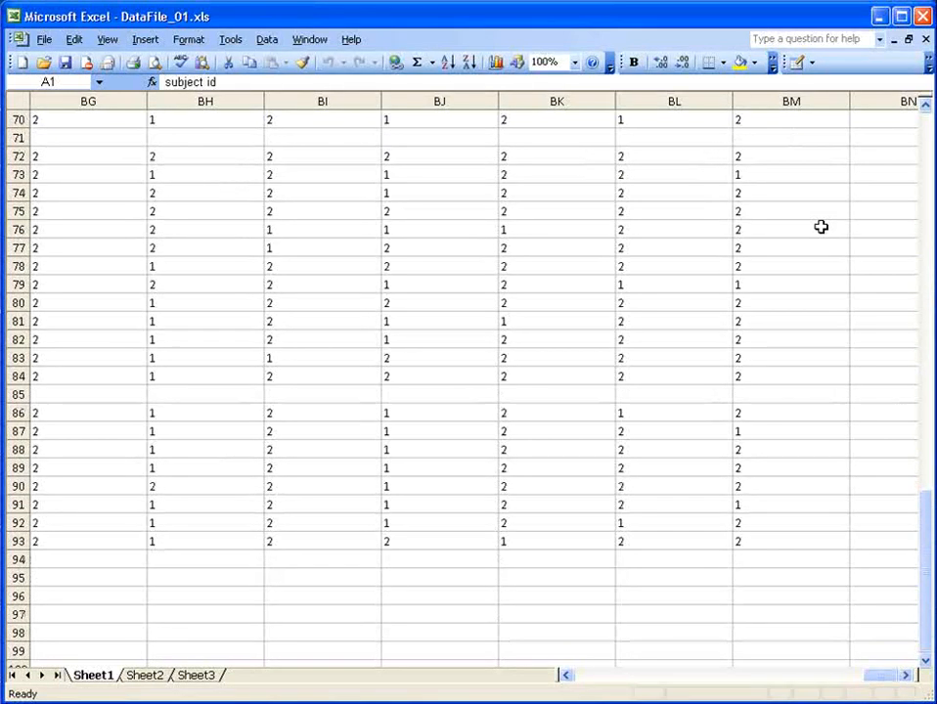
pyautogui.click(788, 541)
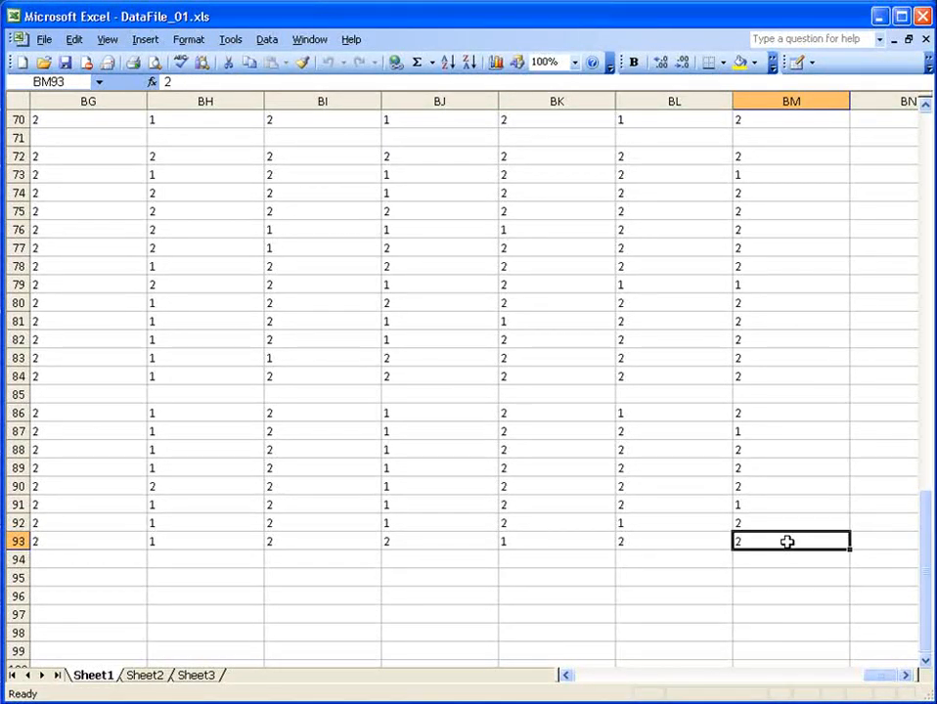
pyautogui.scroll(20, 662, 462)
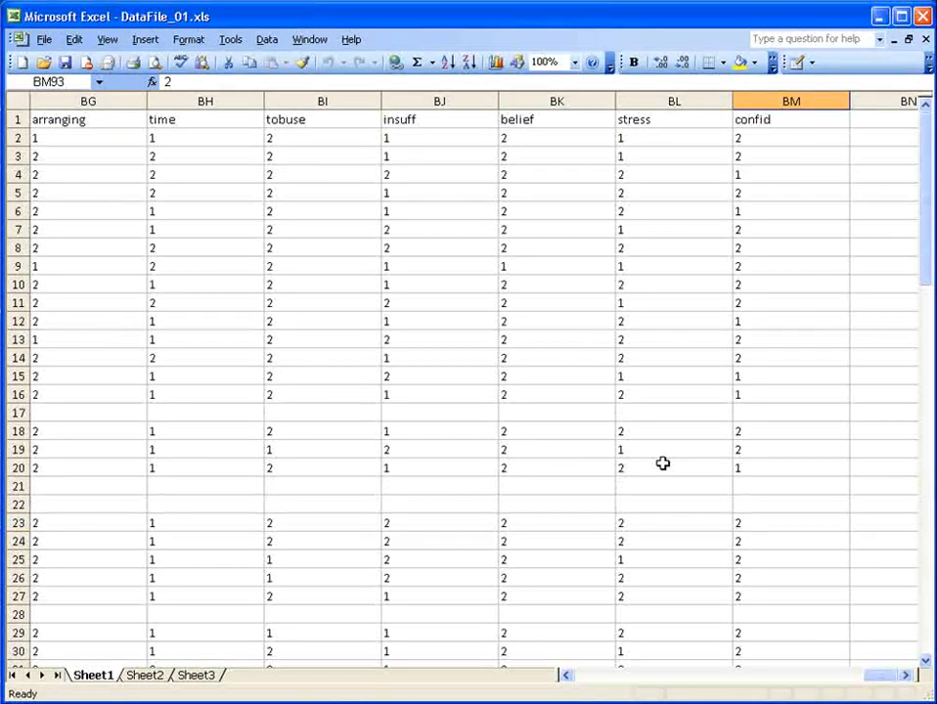
pyautogui.moveTo(873, 676); pyautogui.dragTo(591, 668)
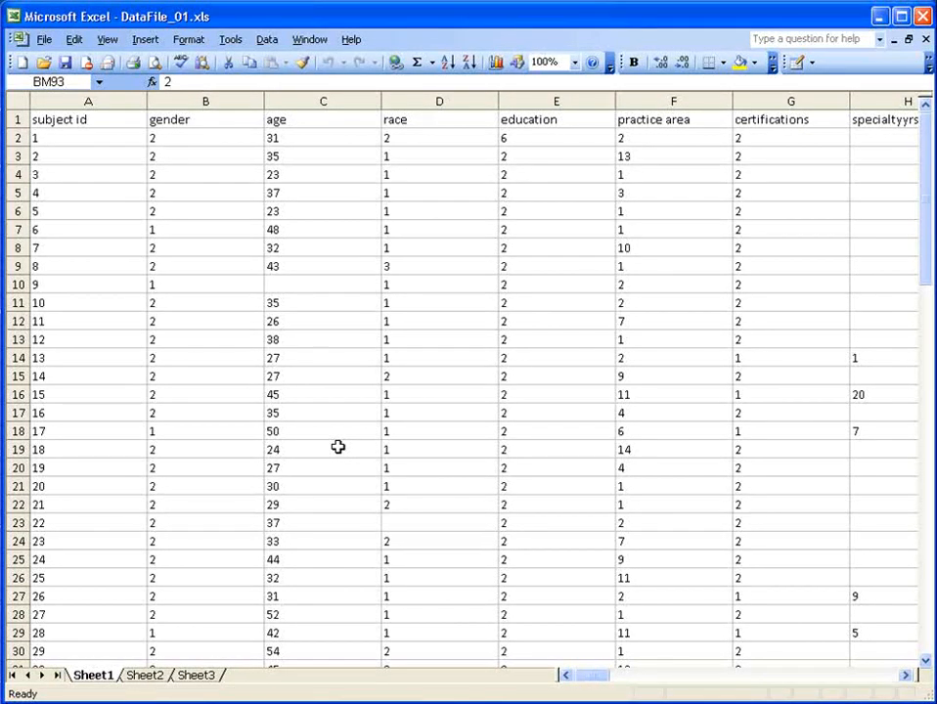
# - Check Sheet2 and Sheet3 for data and return to Sheet1
pyautogui.click(156, 677)
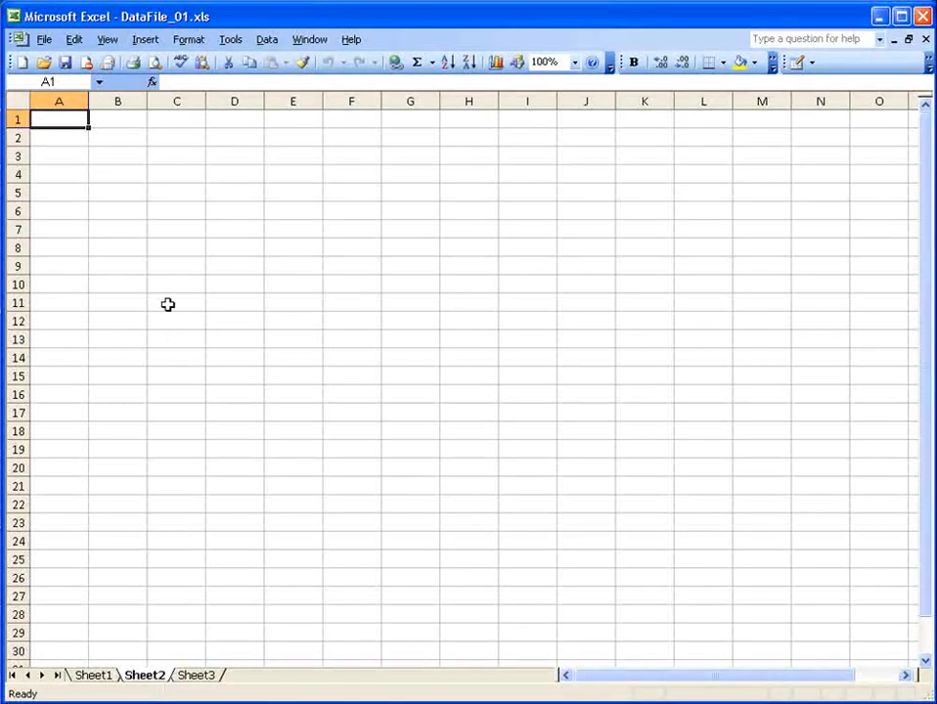
pyautogui.click(202, 677)
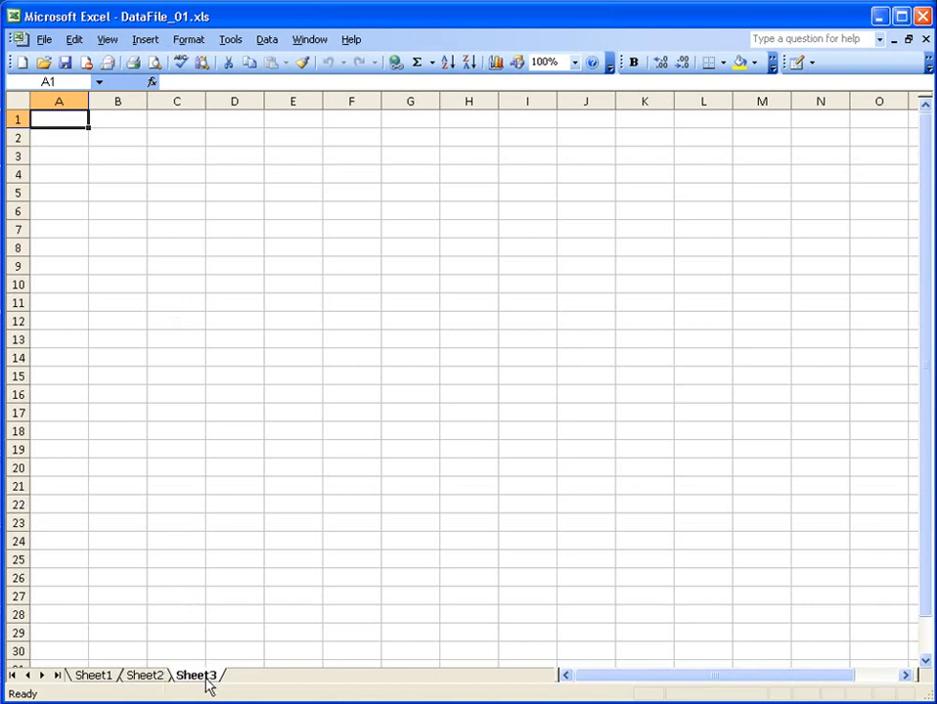
pyautogui.click(94, 675)
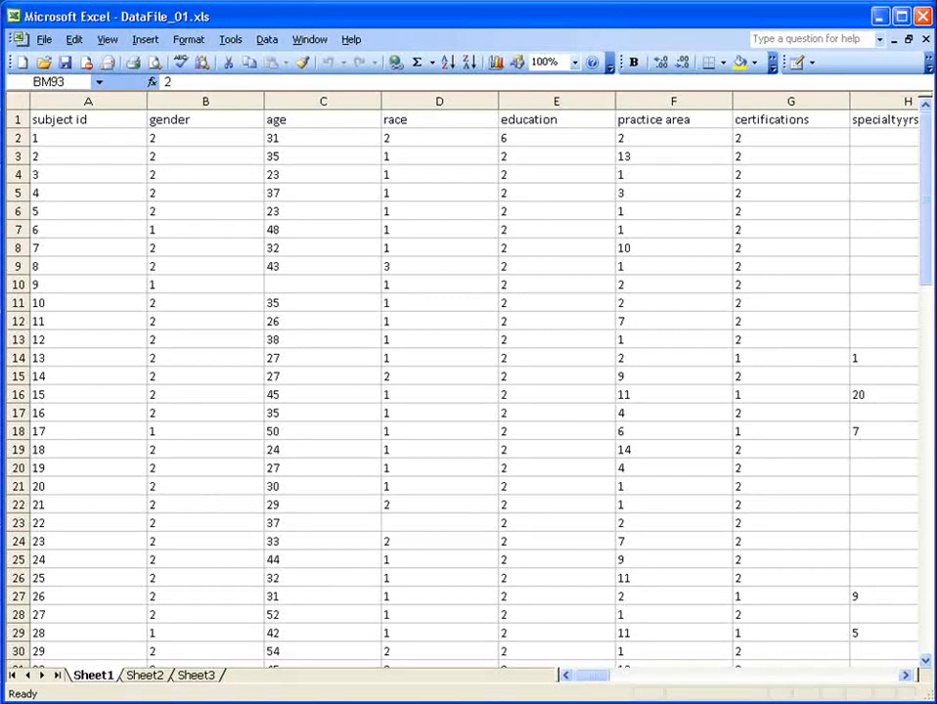
# - Close the workbook in Excel, switch to SPSS Statistics and open DataFile_01.xls from the sample data folder with the Excel file type
pyautogui.click(922, 16)
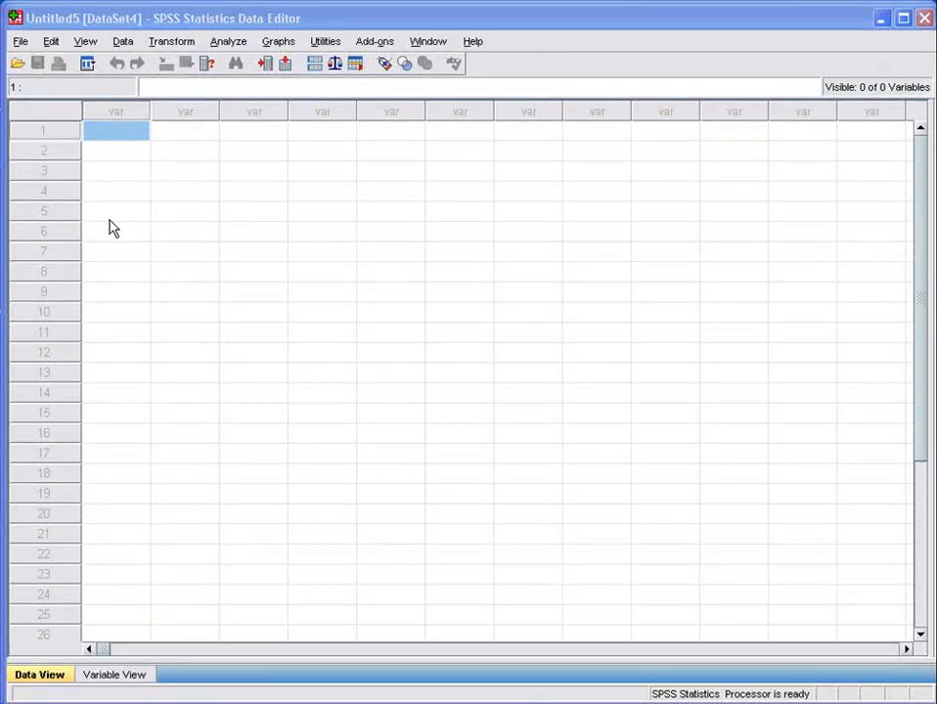
pyautogui.click(19, 42)
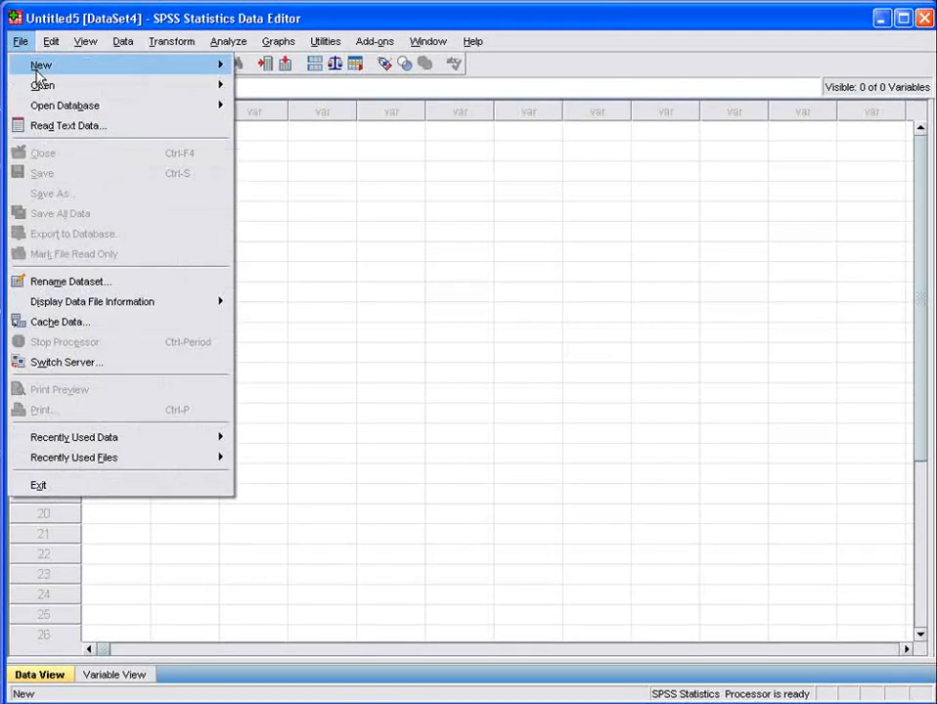
pyautogui.moveTo(42, 91)
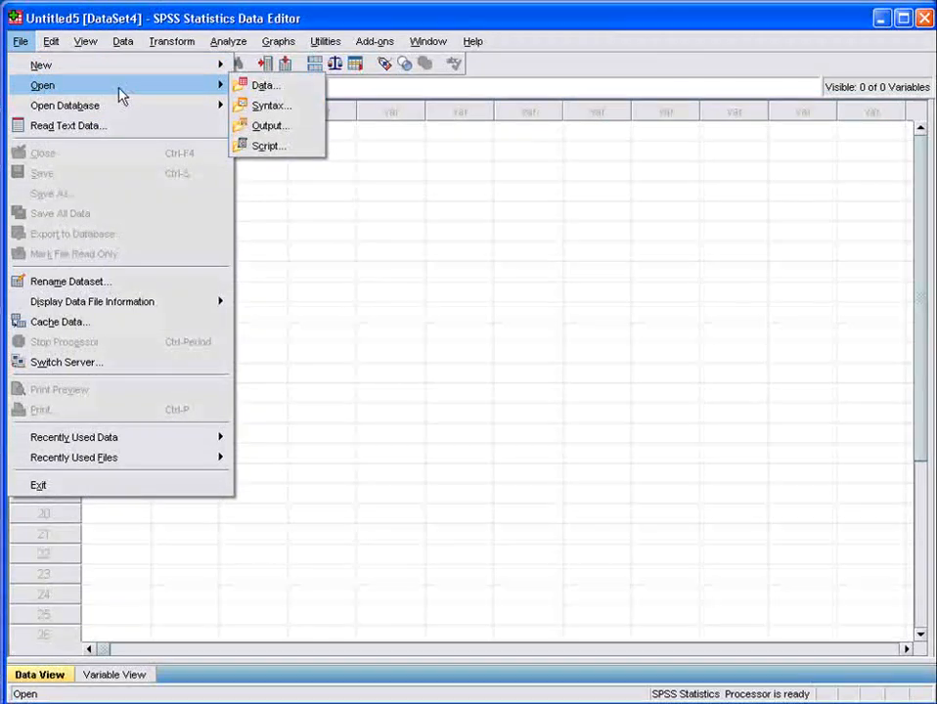
pyautogui.click(245, 86)
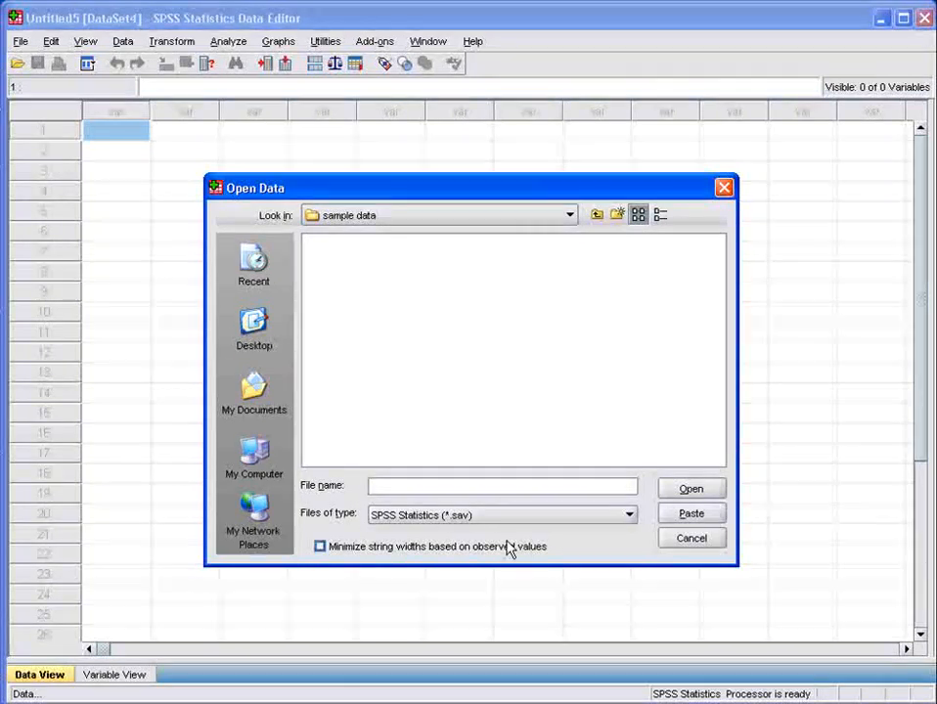
pyautogui.click(630, 515)
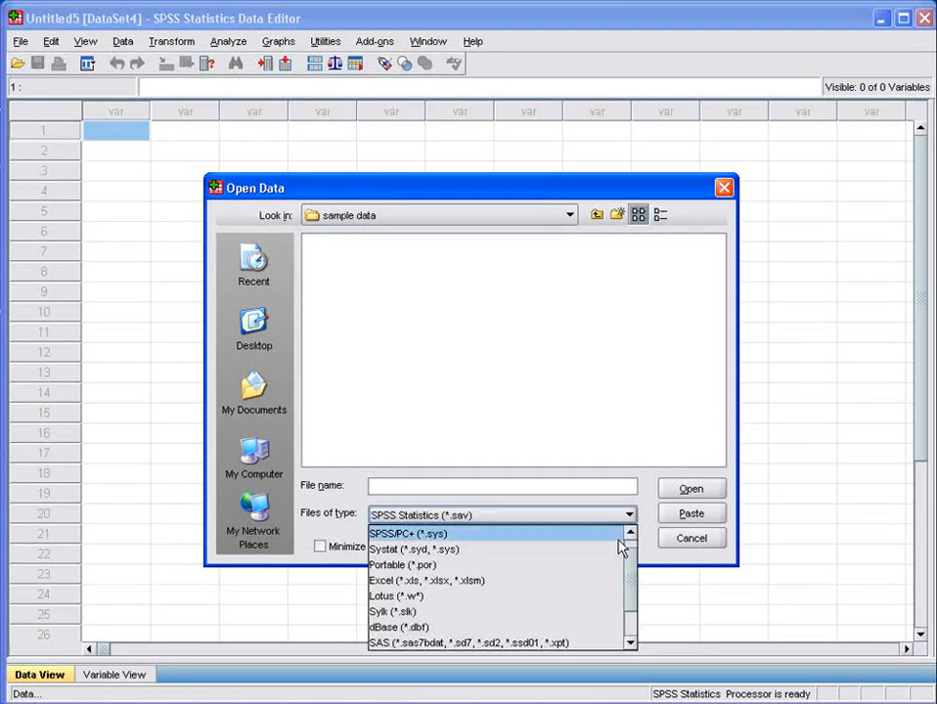
pyautogui.click(593, 581)
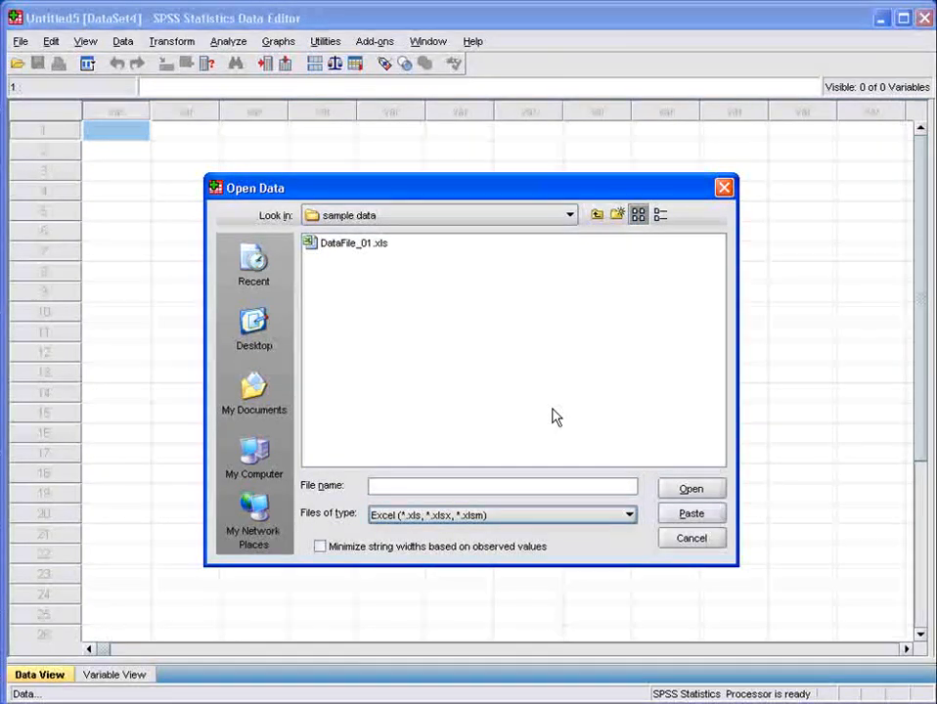
pyautogui.click(355, 247)
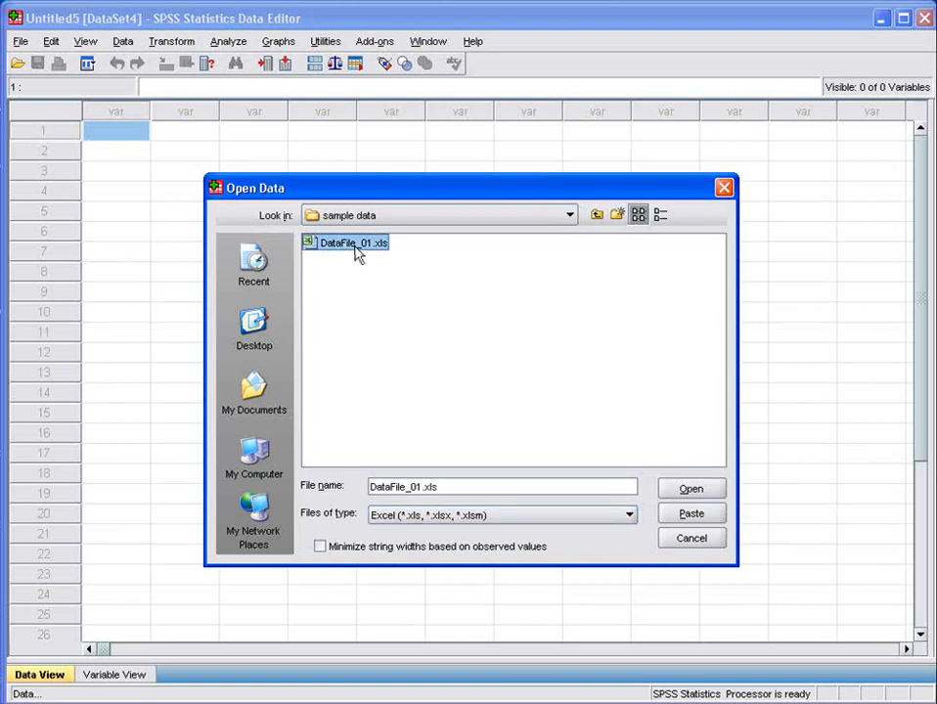
pyautogui.click(688, 491)
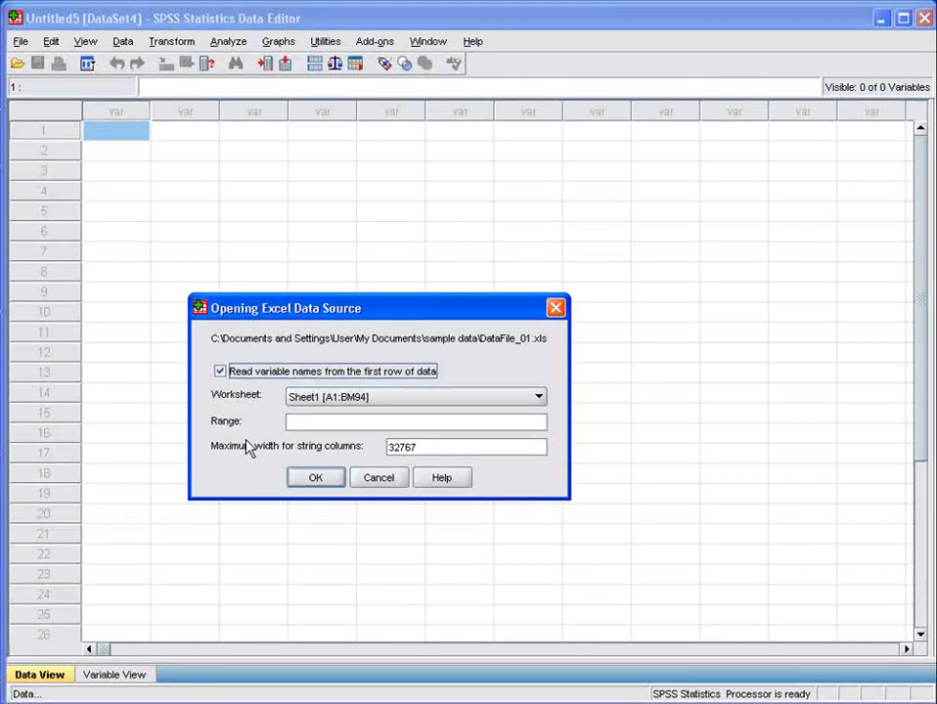
# - Import worksheet Sheet1 [A1:BM94] with variable names read from the first row of data
pyautogui.click(538, 397)
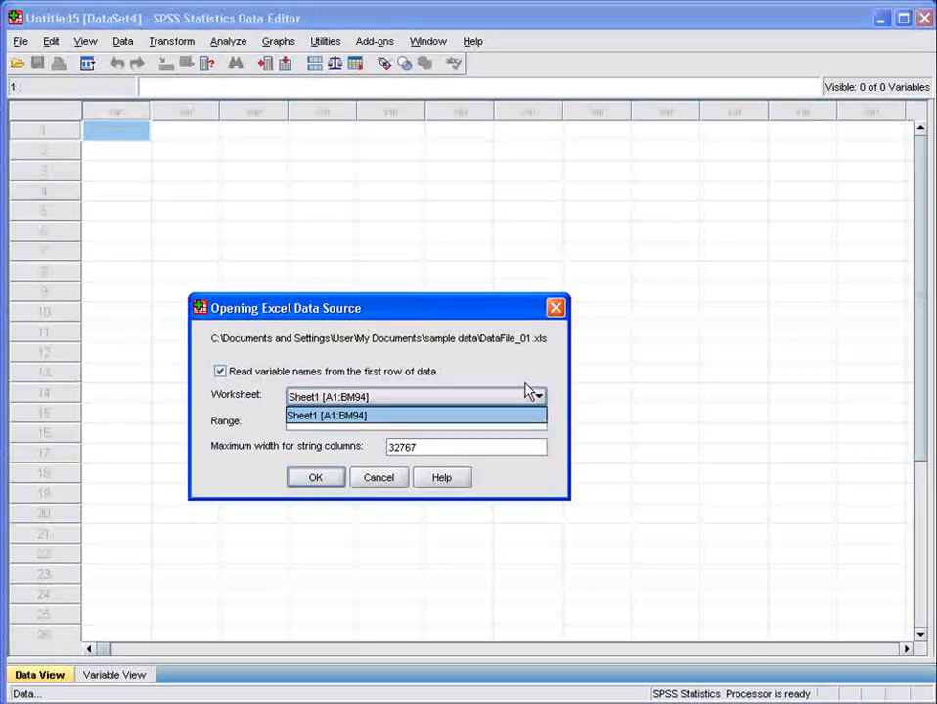
pyautogui.click(525, 392)
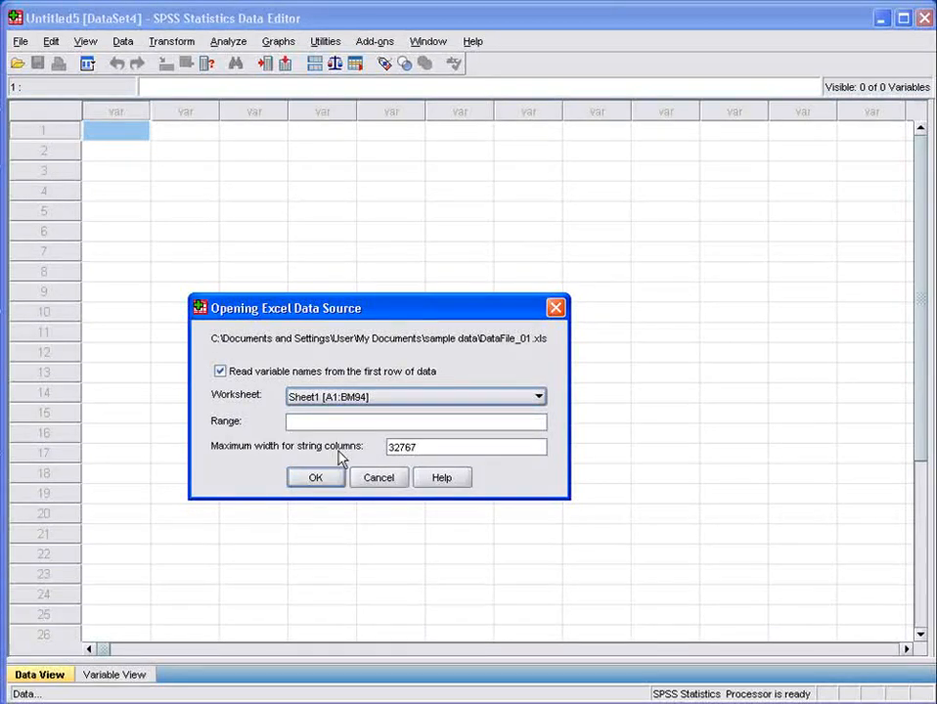
pyautogui.click(318, 478)
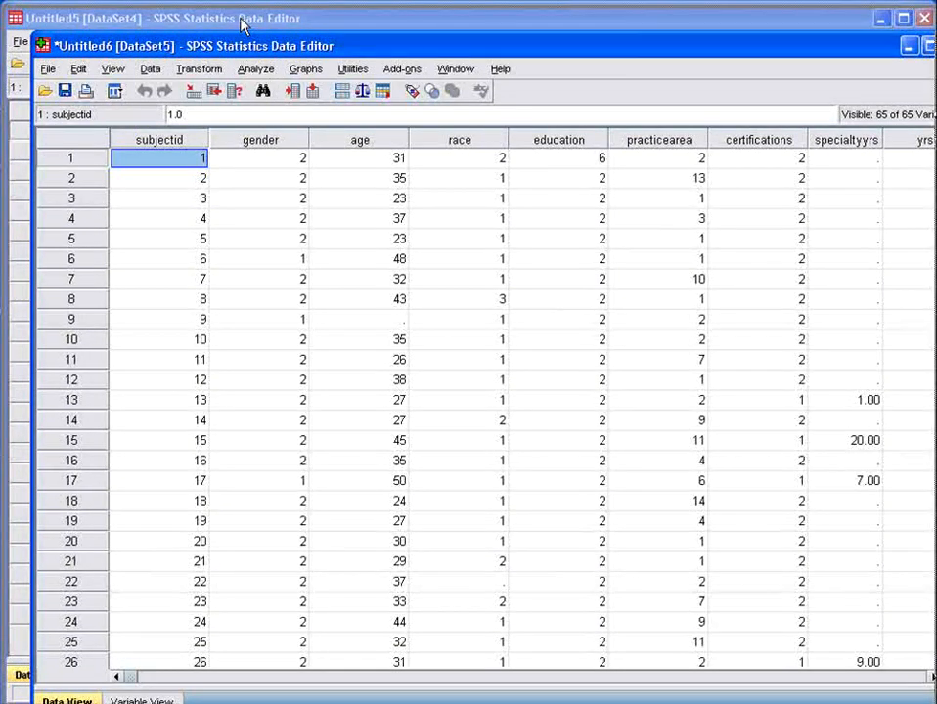
# - Review the imported dataset's variable definitions and check its last case and variable in the data grid
pyautogui.moveTo(270, 46); pyautogui.dragTo(242, 20)
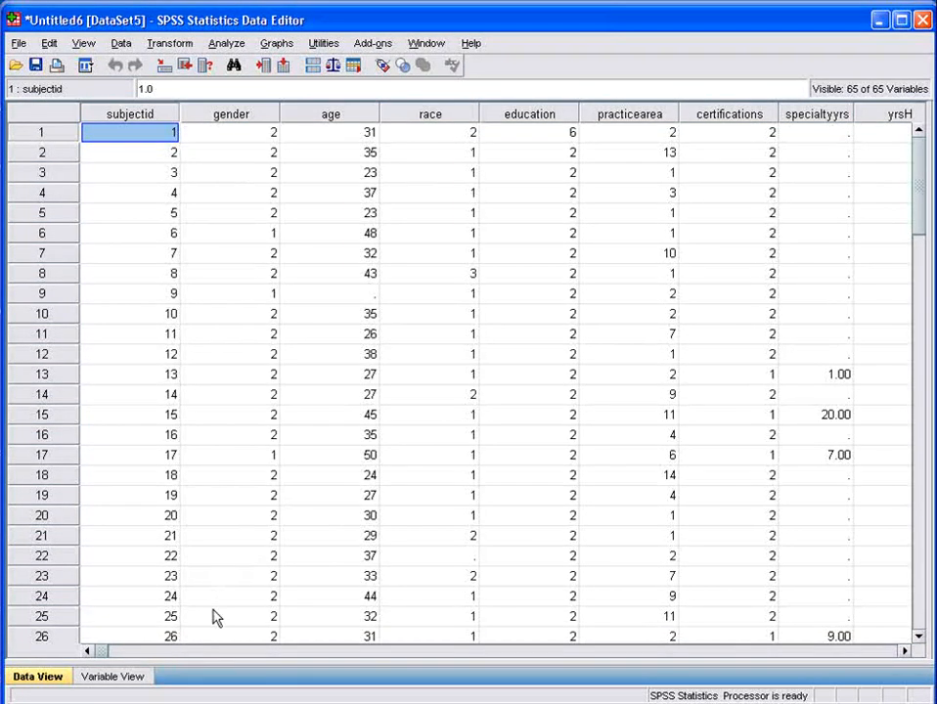
pyautogui.click(113, 676)
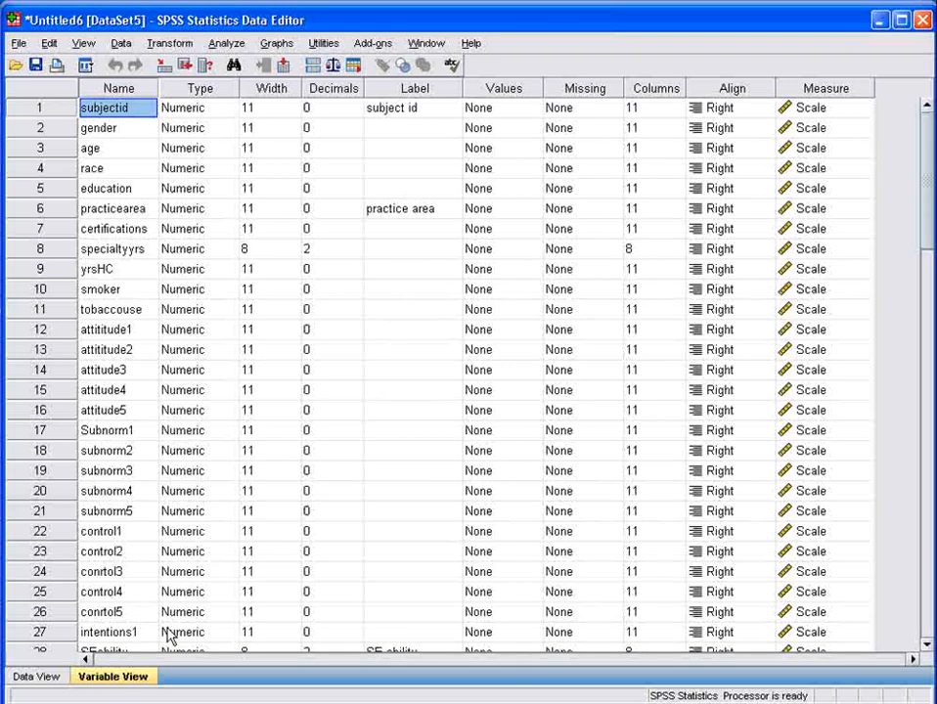
pyautogui.click(44, 676)
pyautogui.hotkey('ctrl', 'End')
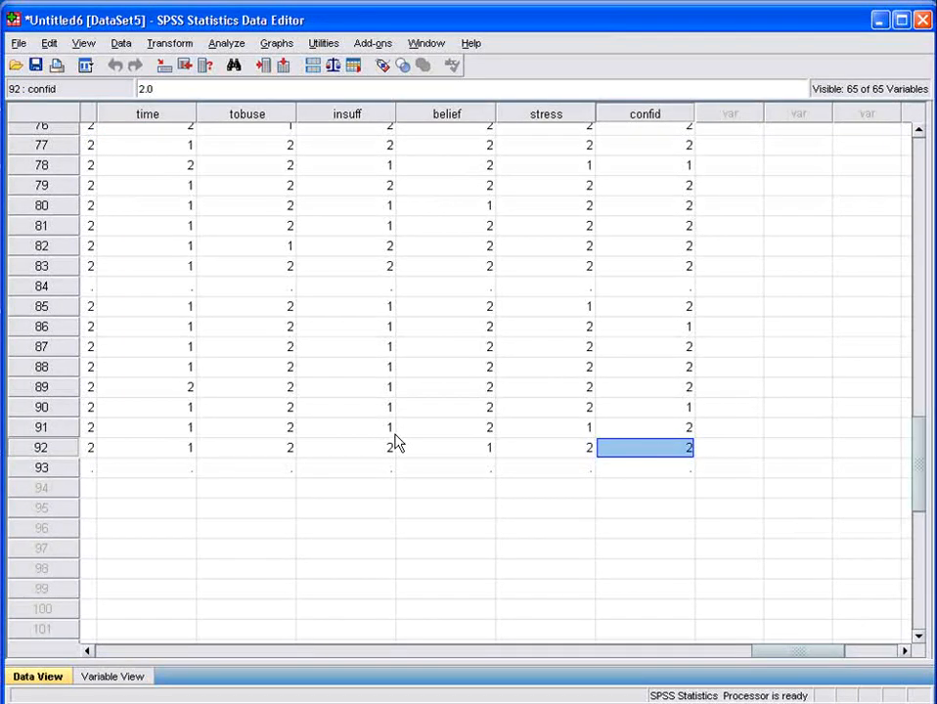
# - Save the imported dataset as DataFile_01 in SPSS Statistics (*.sav) format in the sample data folder
pyautogui.click(18, 45)
pyautogui.click(54, 195)
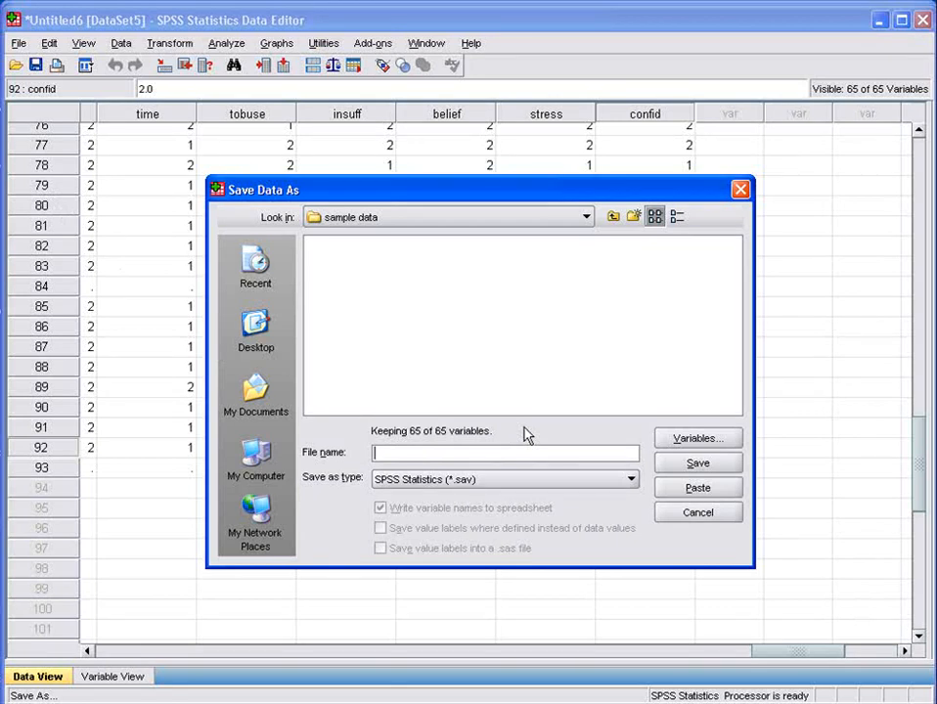
pyautogui.write('D')
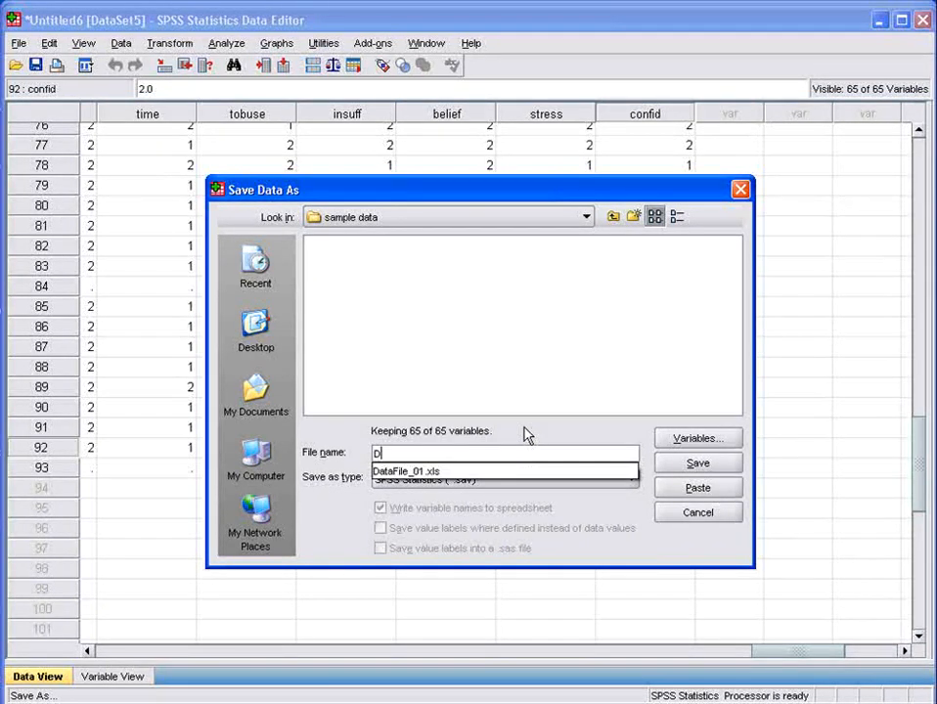
pyautogui.write('ata')
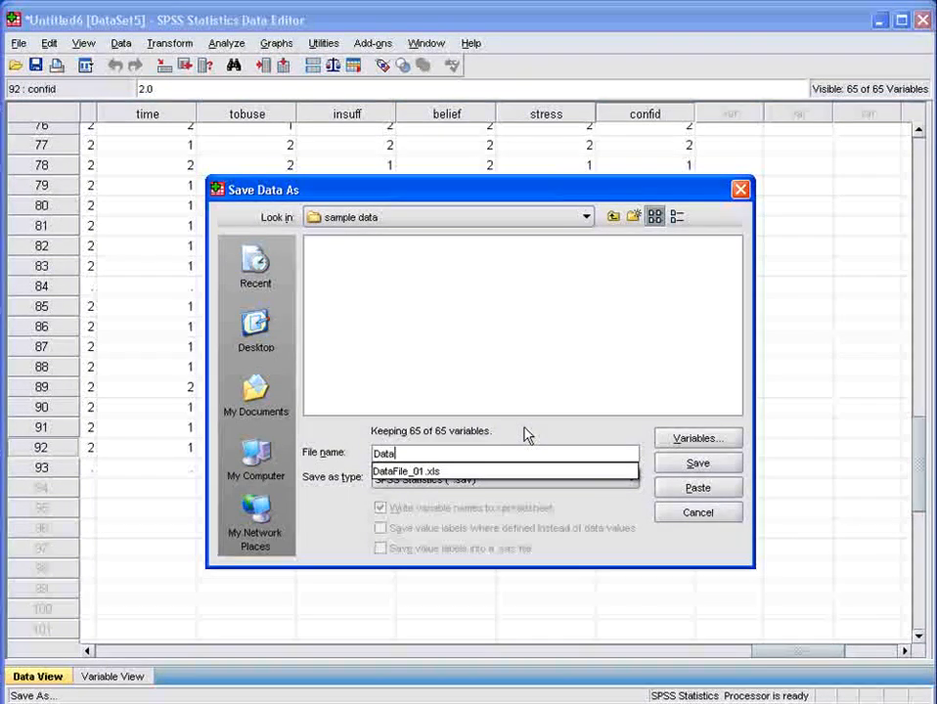
pyautogui.write('File')
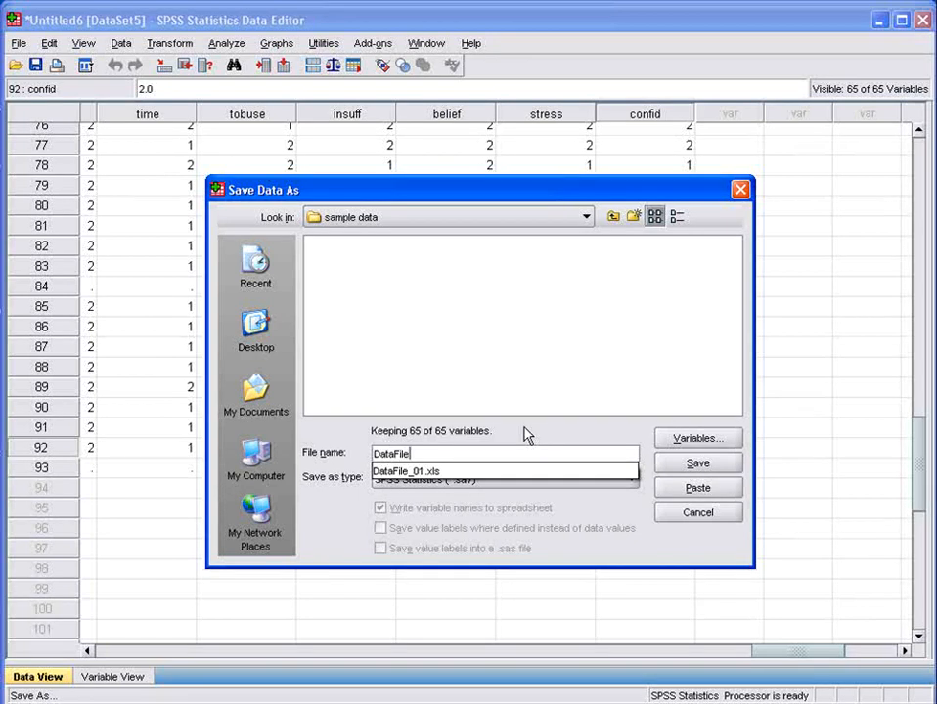
pyautogui.write('_01')
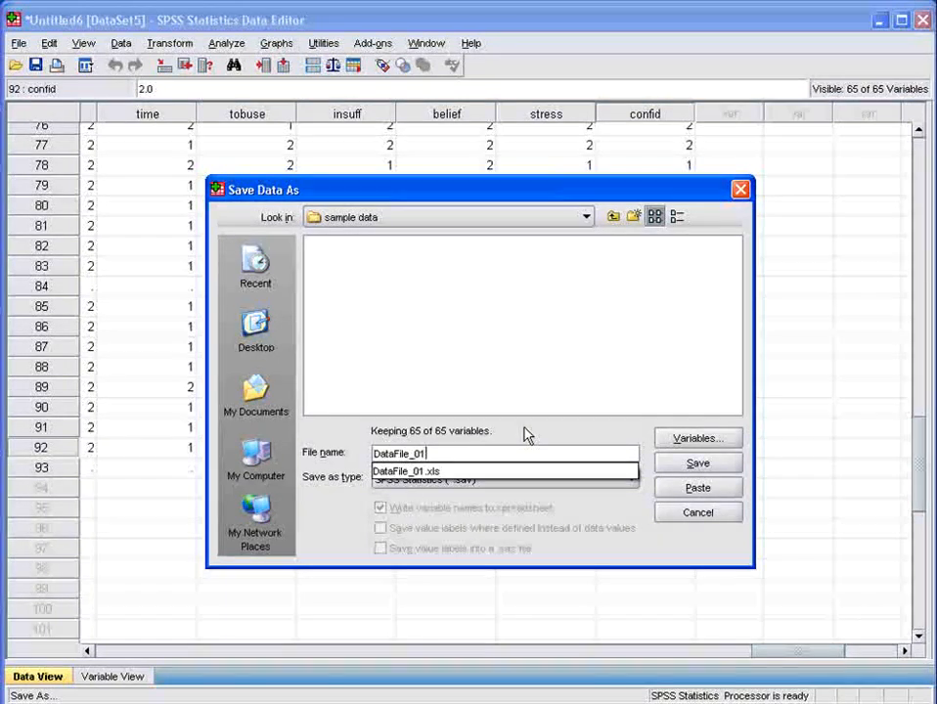
pyautogui.press('Escape')
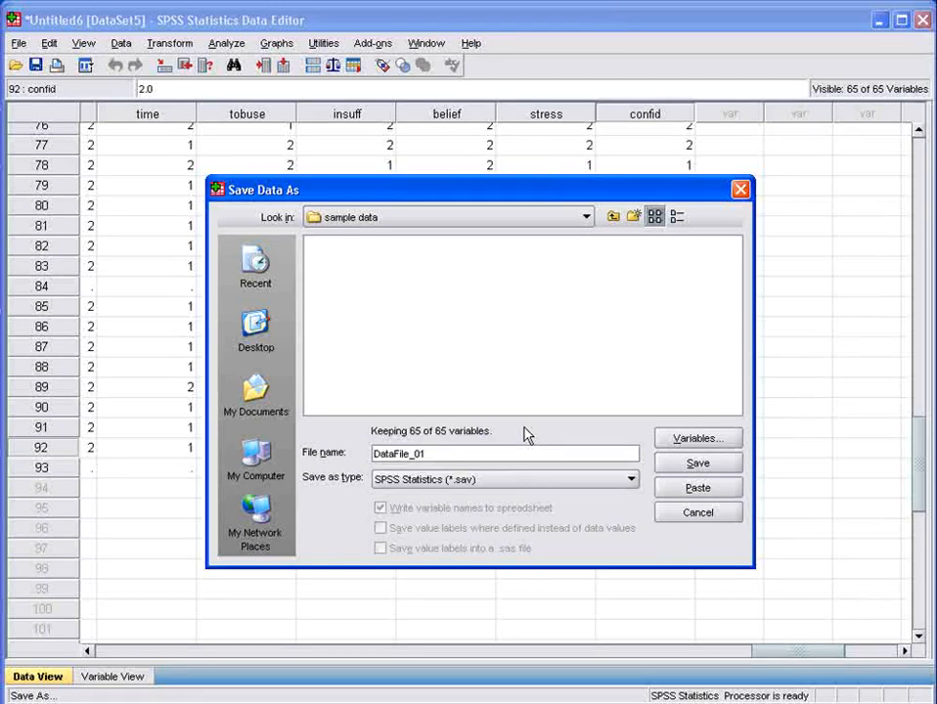
pyautogui.click(699, 468)
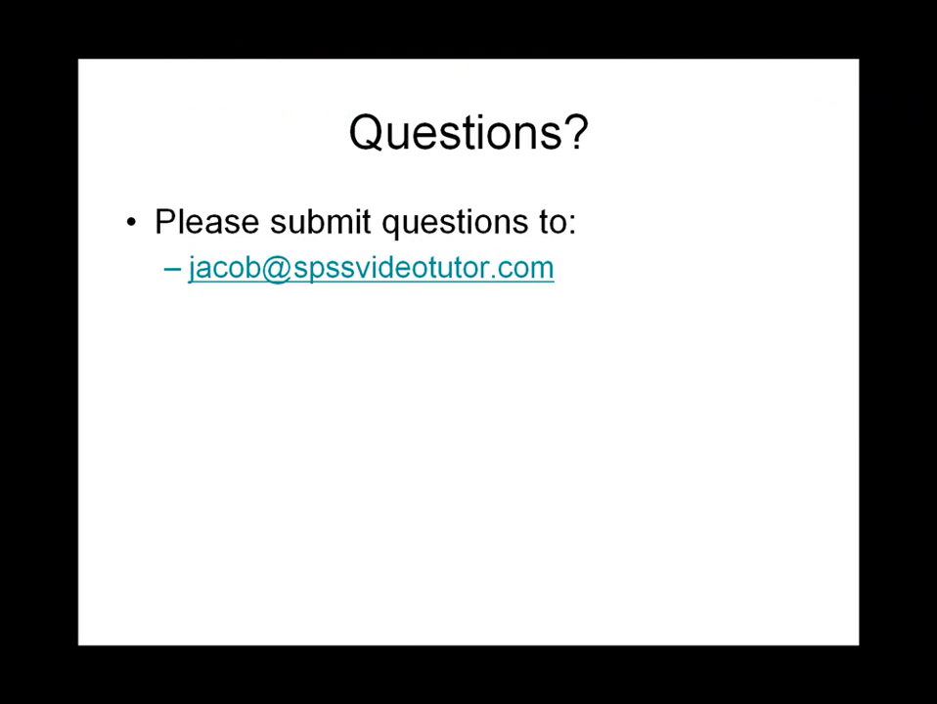
pyautogui.press('Right')
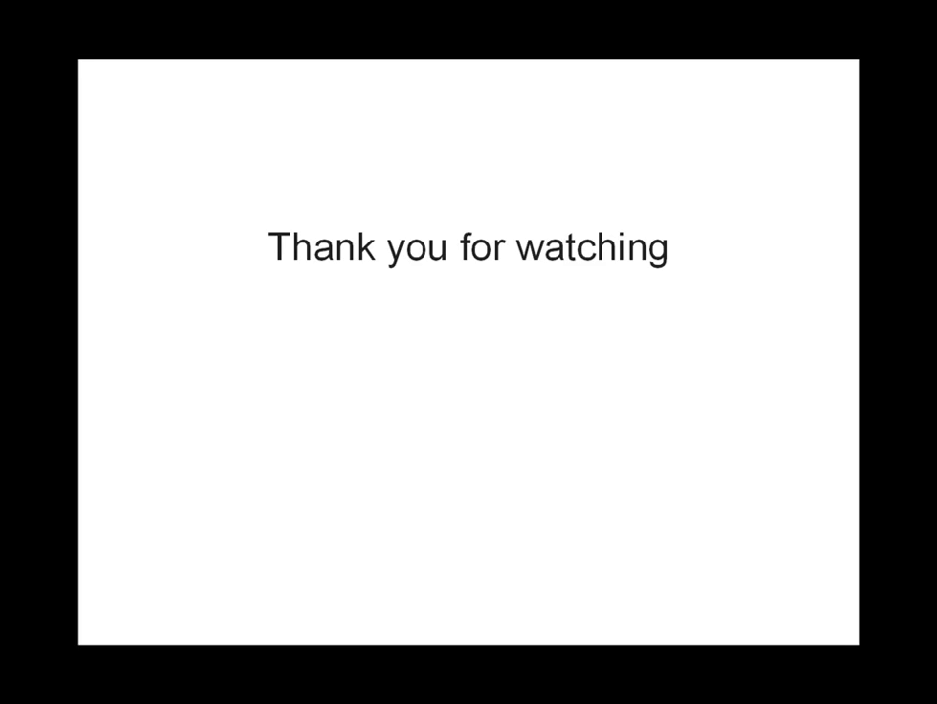